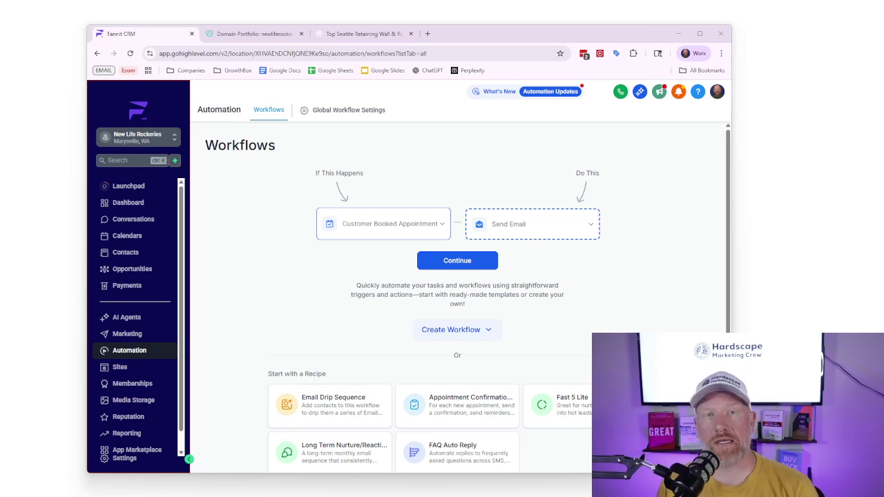
Step: Start a new workflow in the Automation section and open the trigger type choices for its Contact Created trigger
click(138, 354)
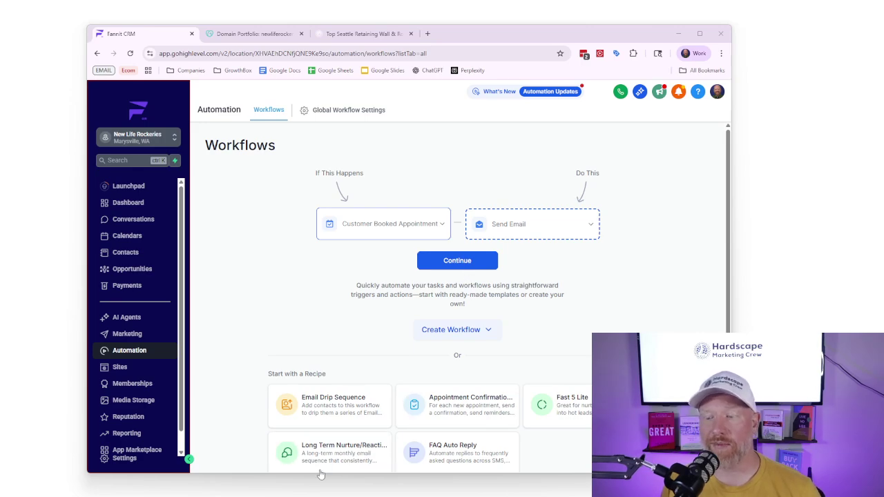
click(466, 268)
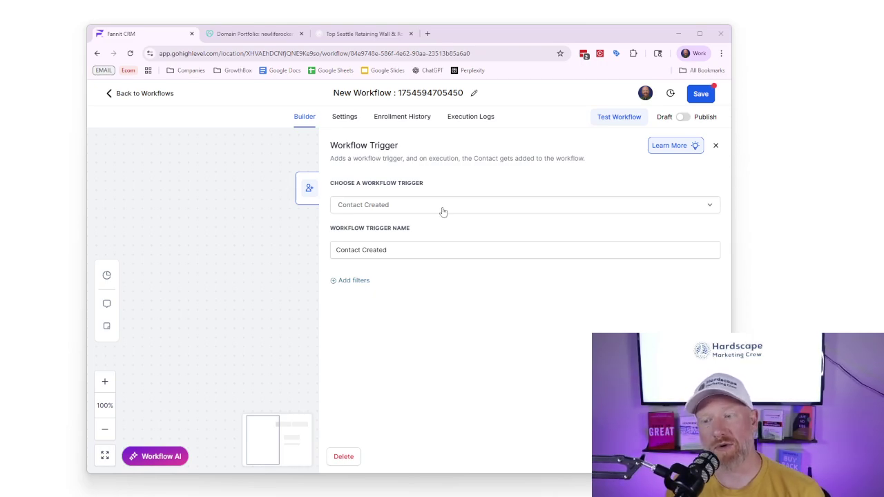
click(412, 205)
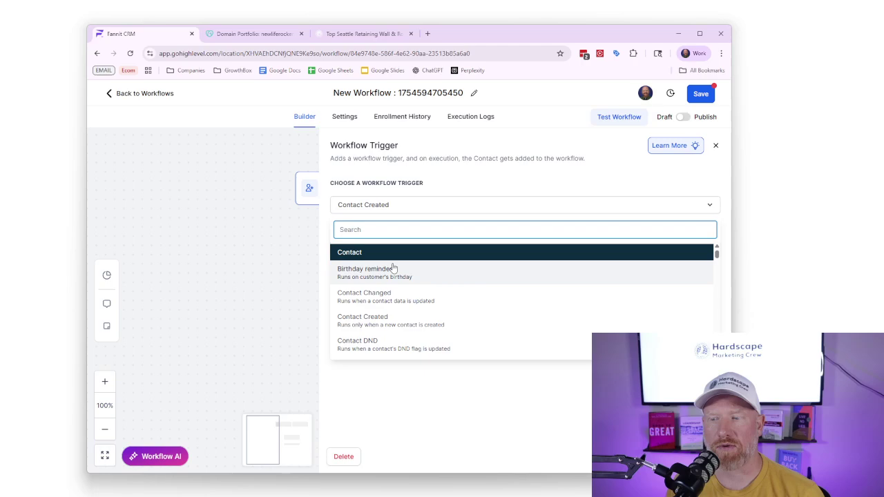
click(399, 410)
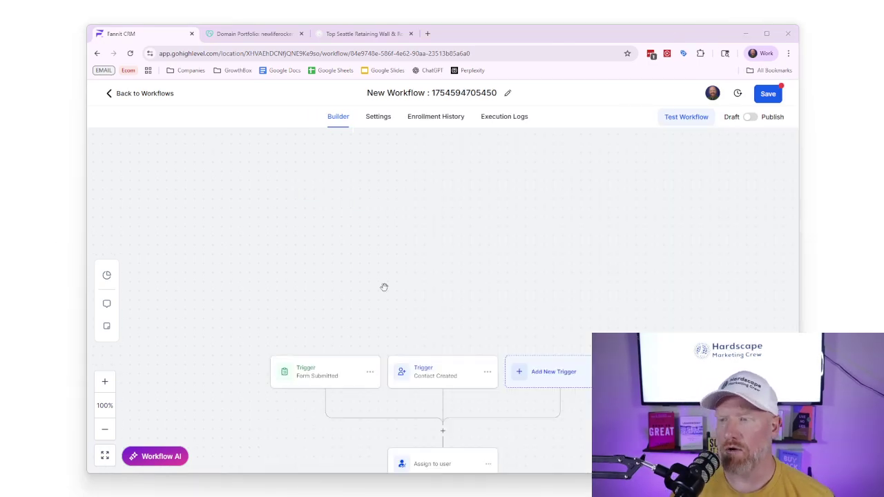
Step: Review the Form Submitted trigger of the workflow and the trigger types available for it
scroll(384, 287, down, 1)
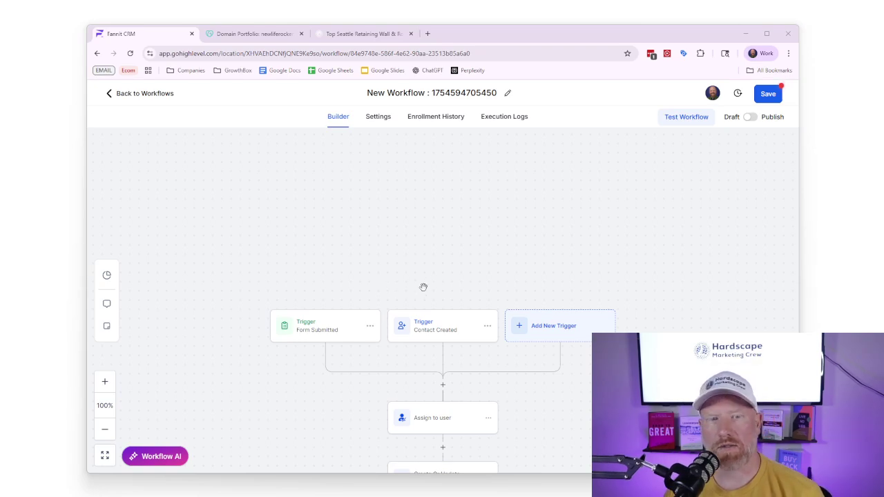
scroll(423, 283, down, 1)
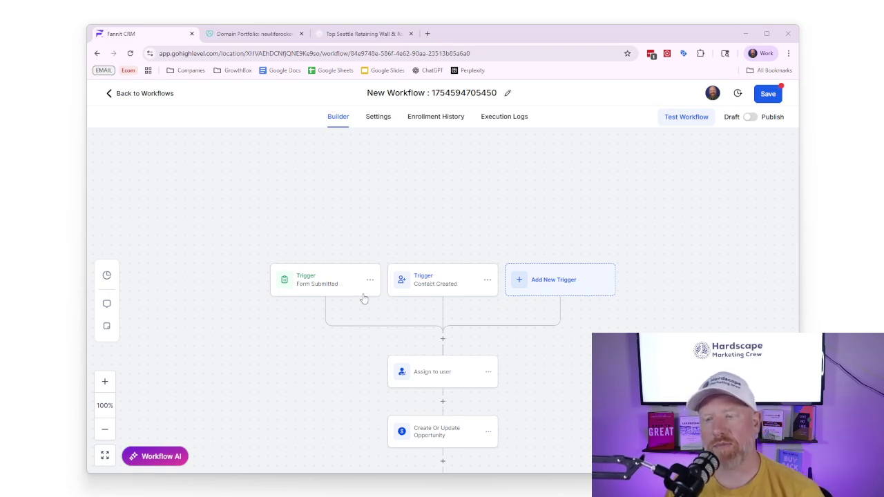
click(316, 289)
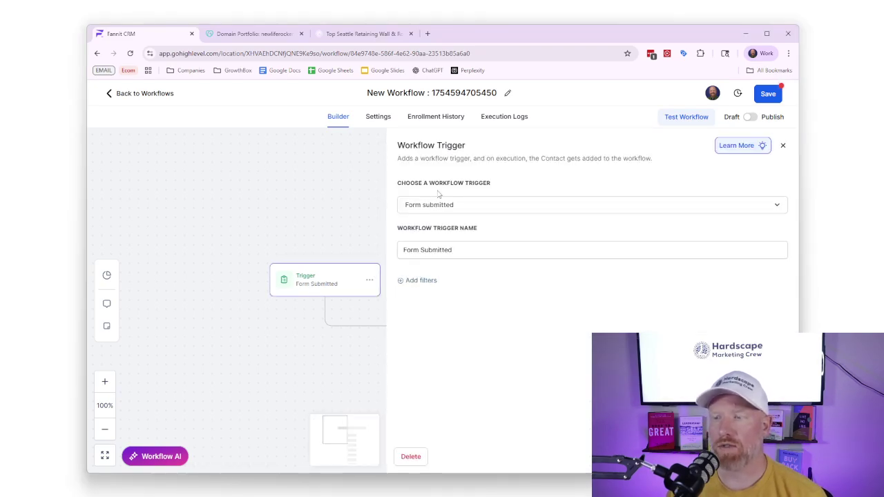
click(432, 206)
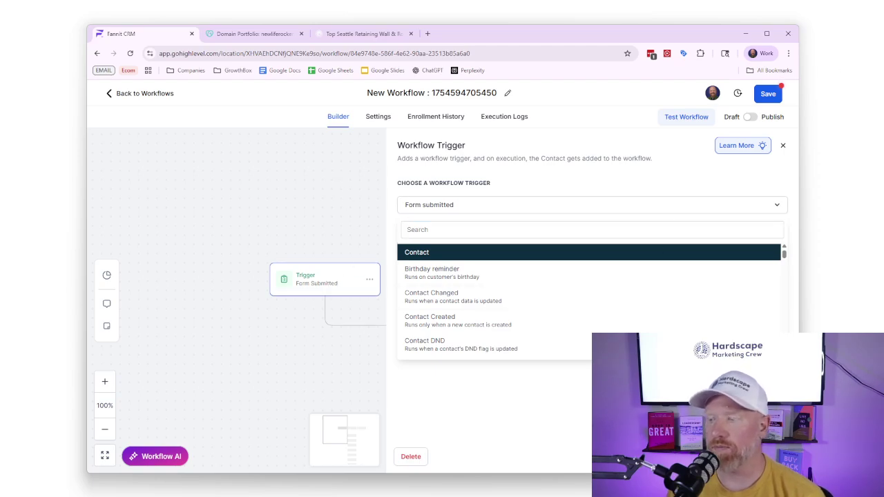
click(429, 319)
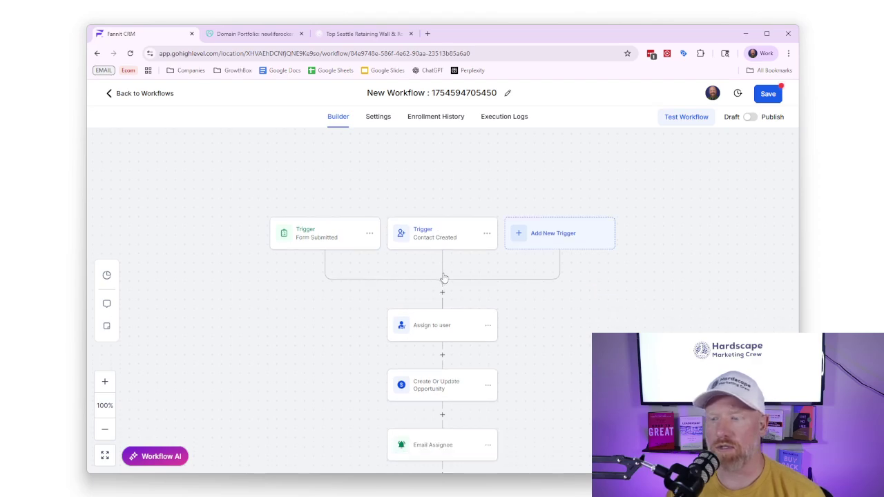
Step: Examine the settings of the Assign to user action and the first Create Or Update Opportunity action
scroll(444, 278, down, 1)
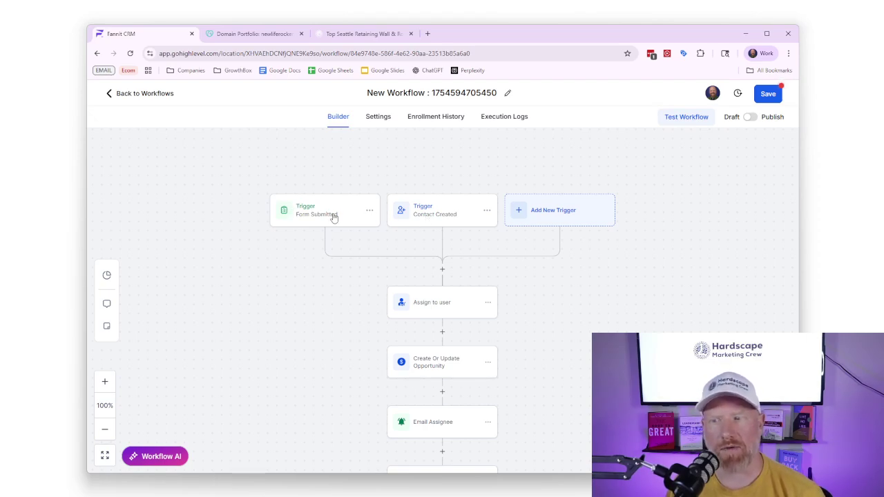
scroll(449, 283, down, 1)
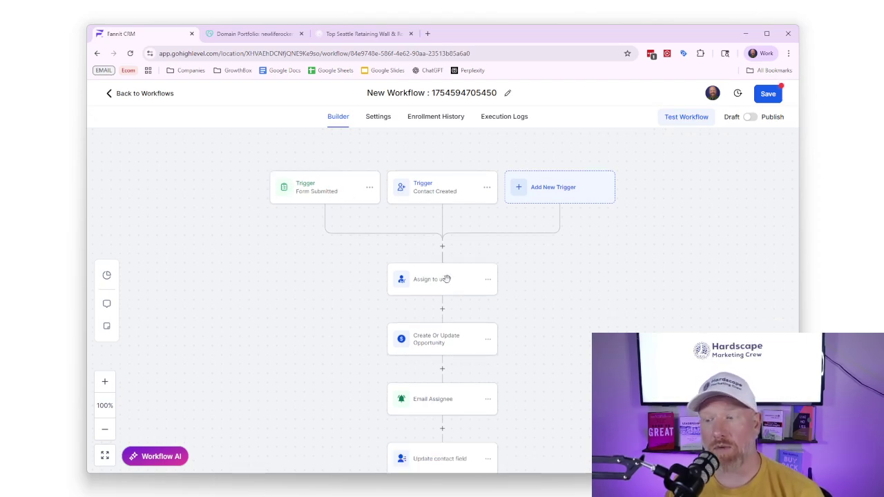
click(440, 289)
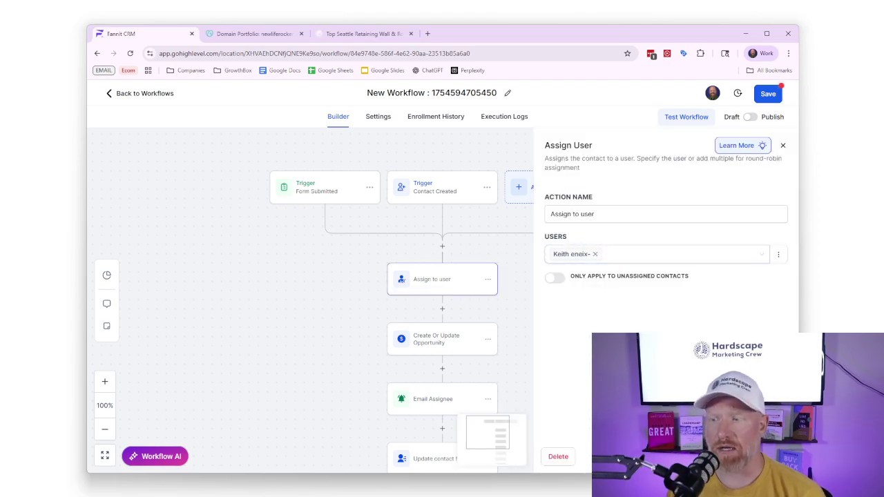
click(782, 146)
scroll(391, 278, down, 2)
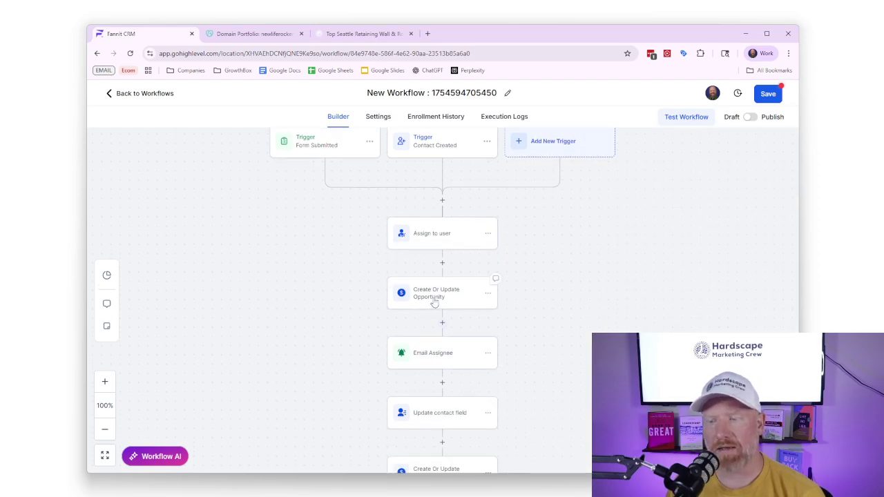
click(434, 299)
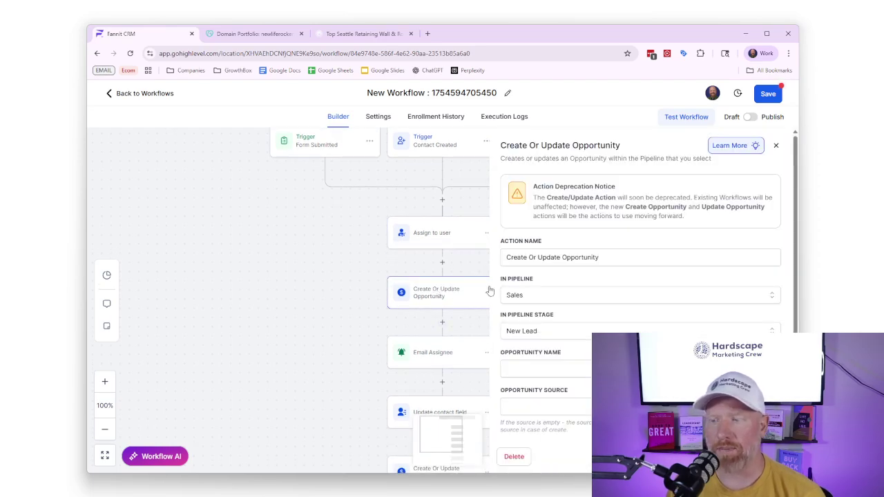
scroll(624, 293, down, 2)
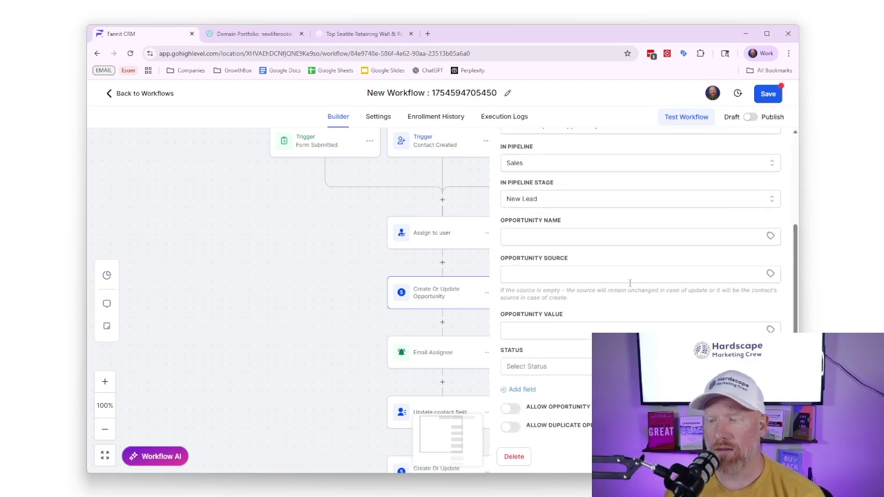
scroll(627, 269, up, 1)
scroll(626, 269, up, 1)
scroll(621, 276, down, 1)
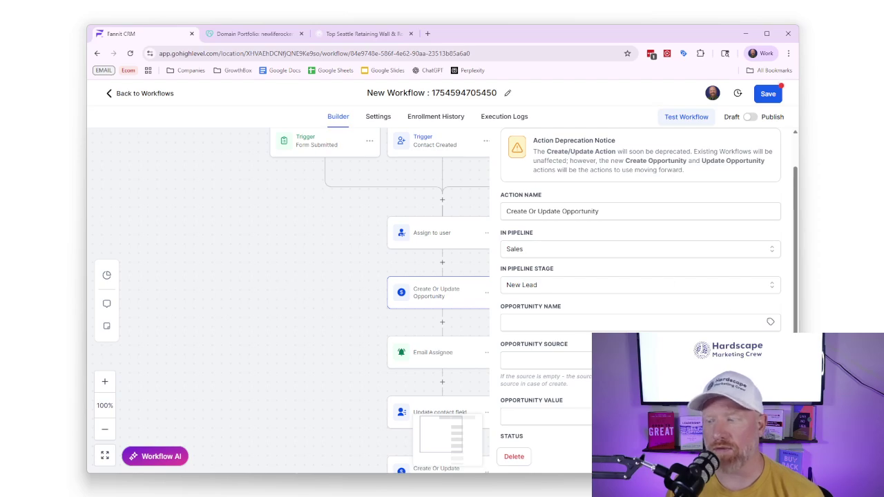
Step: Examine the Email Assignee notification's recipient and subject settings, and the field set by the Update contact field action
click(433, 375)
click(440, 361)
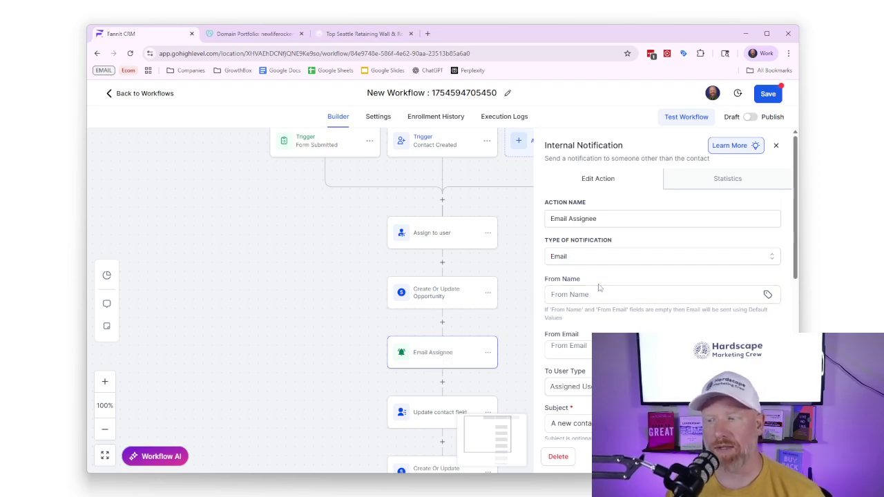
scroll(599, 289, down, 2)
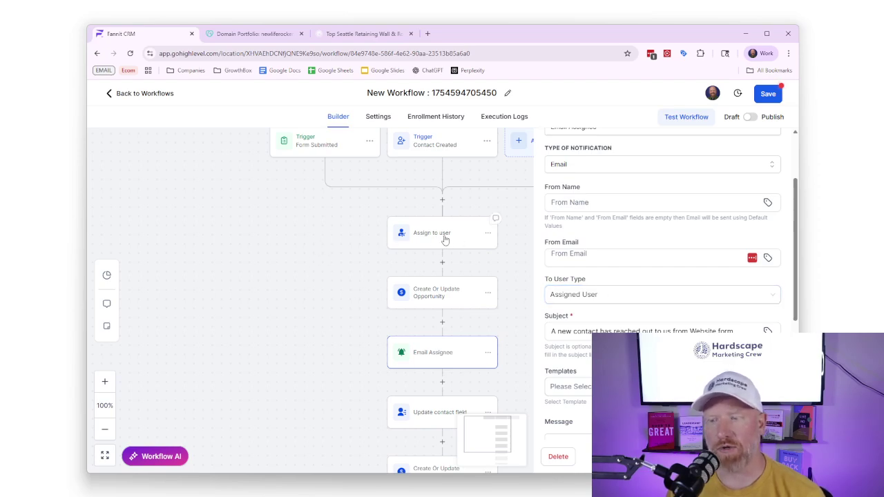
click(751, 456)
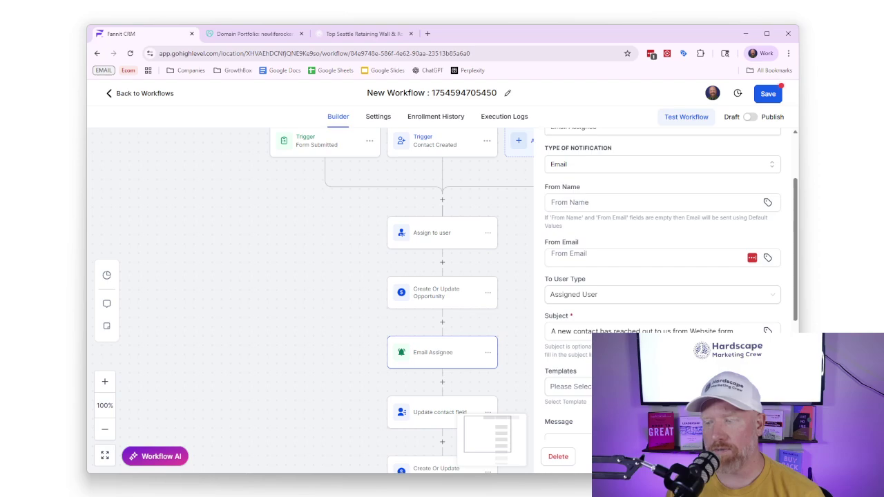
scroll(456, 330, down, 1)
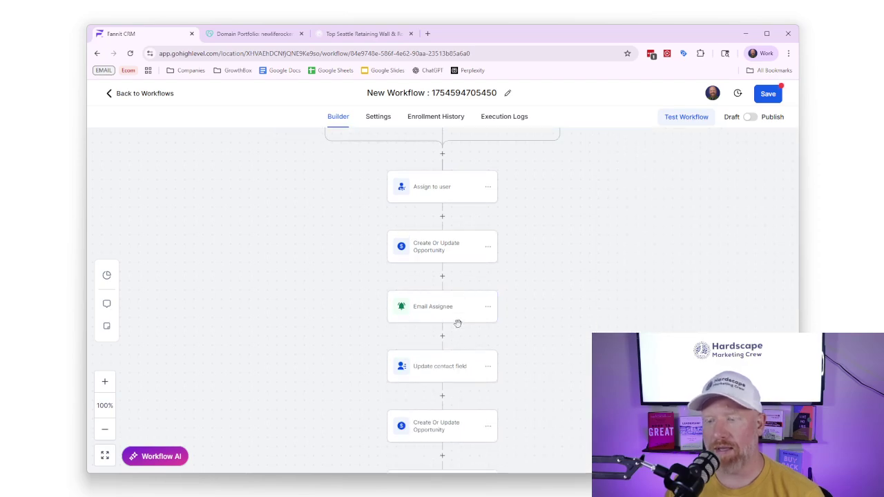
click(435, 372)
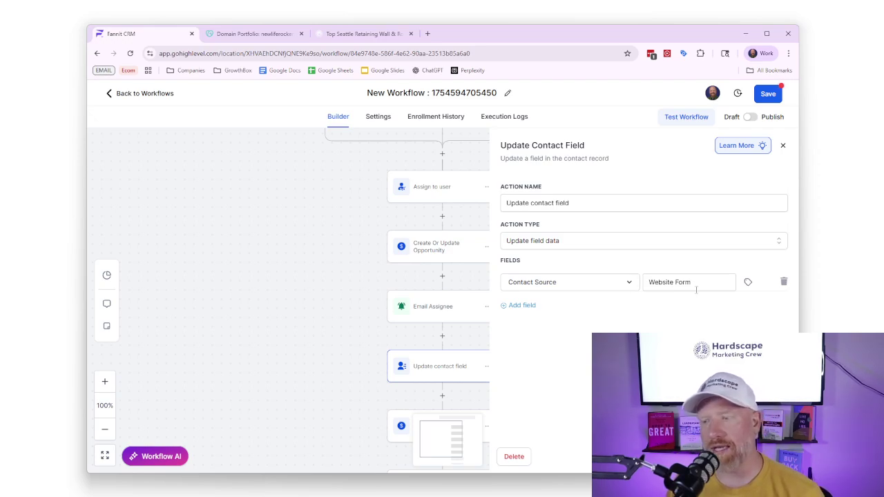
click(356, 373)
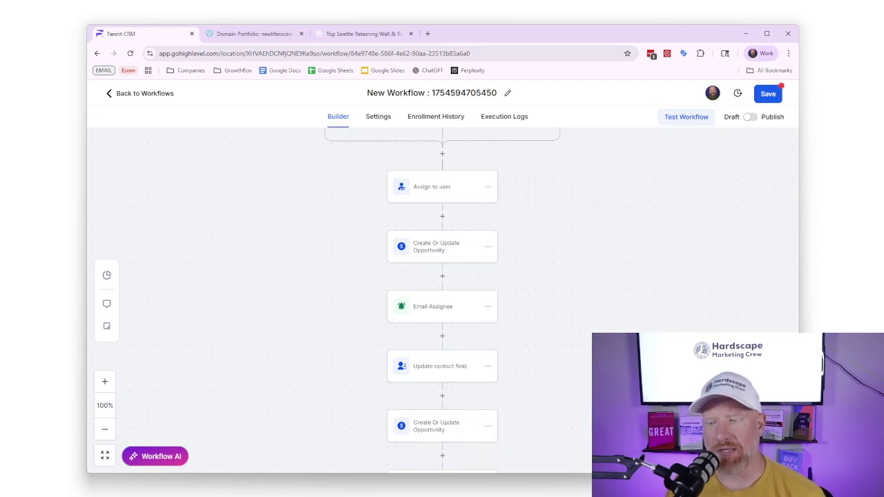
Step: Inspect the opportunity source and other settings of the second Create Or Update Opportunity action
click(443, 419)
scroll(553, 400, down, 3)
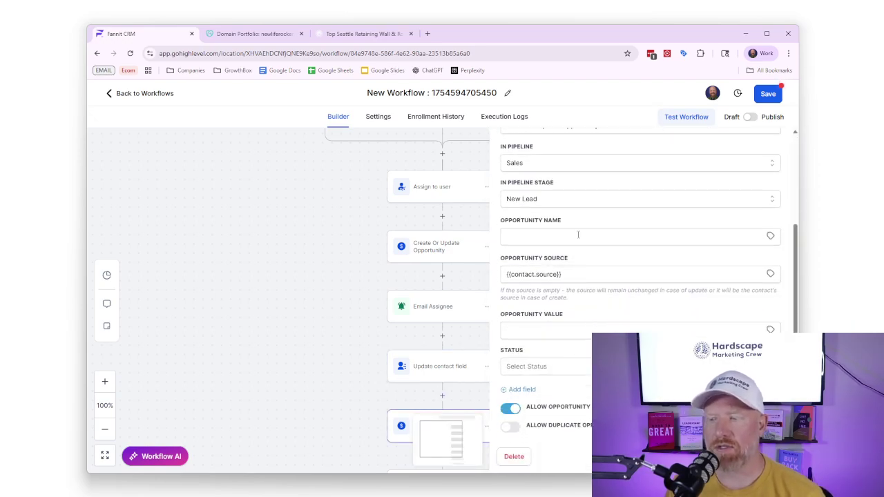
drag(562, 274, 466, 275)
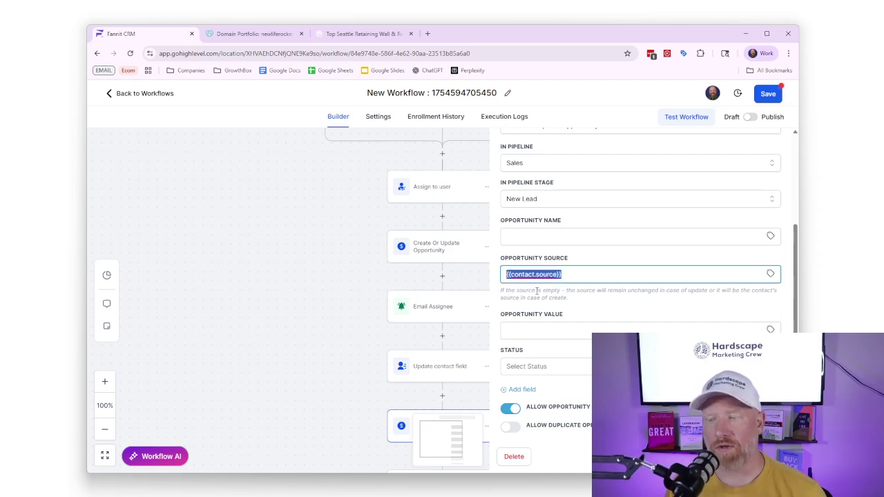
click(582, 274)
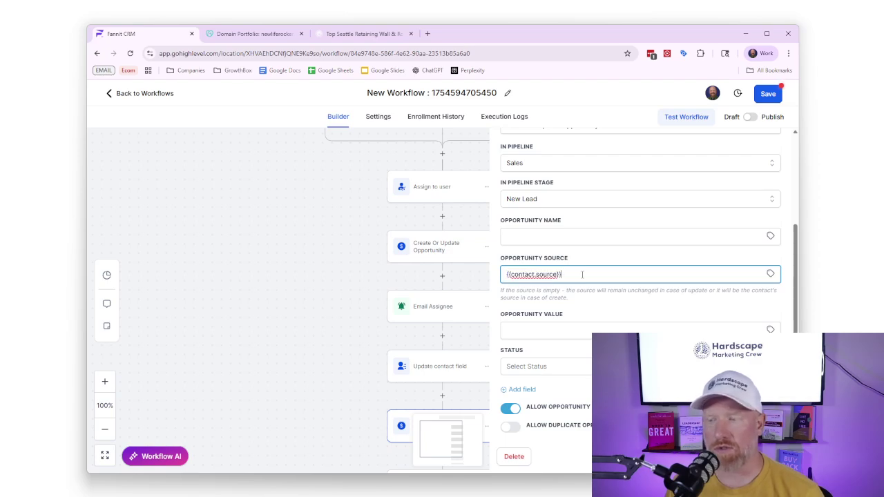
key(ctrl+a)
scroll(584, 291, up, 3)
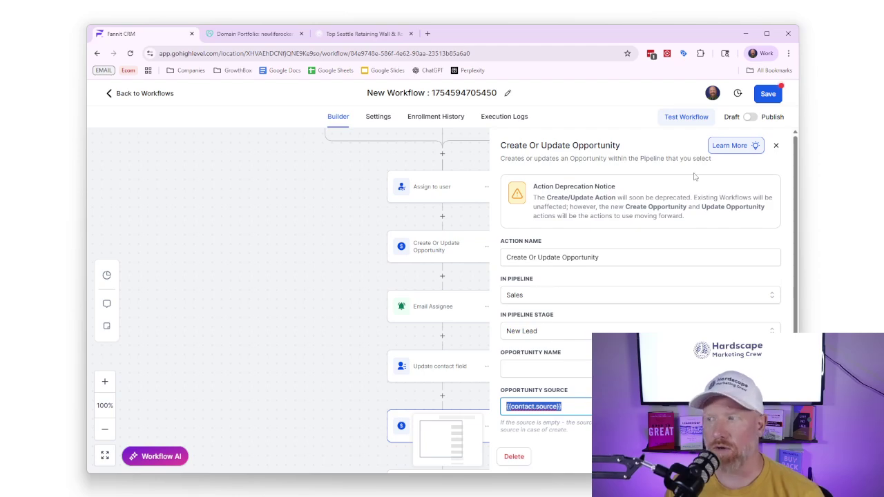
key(Escape)
scroll(442, 414, down, 2)
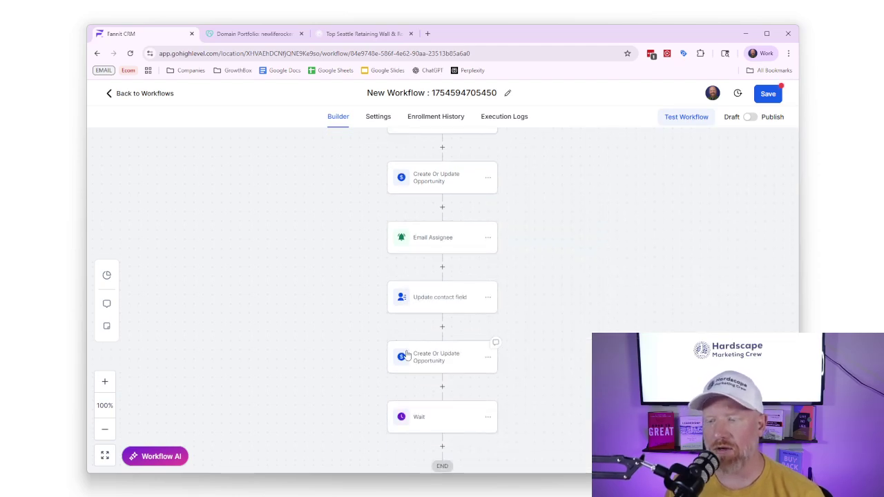
Step: Check the delay settings of the final Wait action and look back over the workflow up to its triggers
click(443, 422)
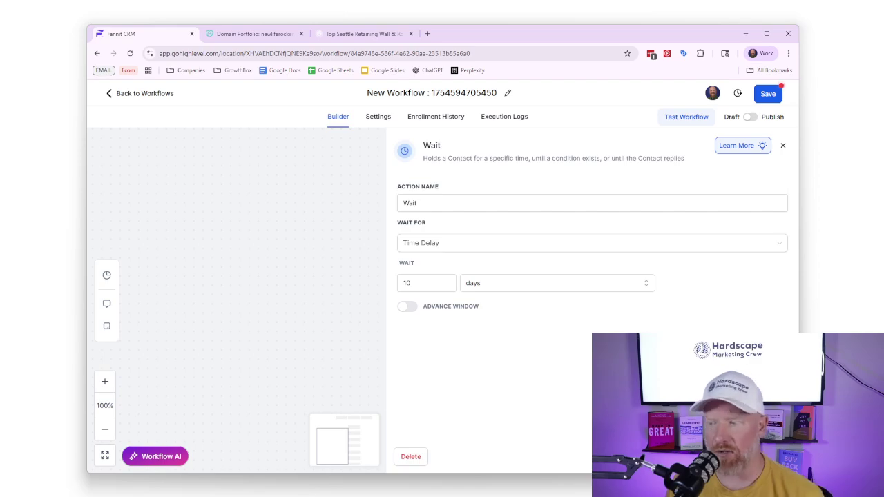
key(Escape)
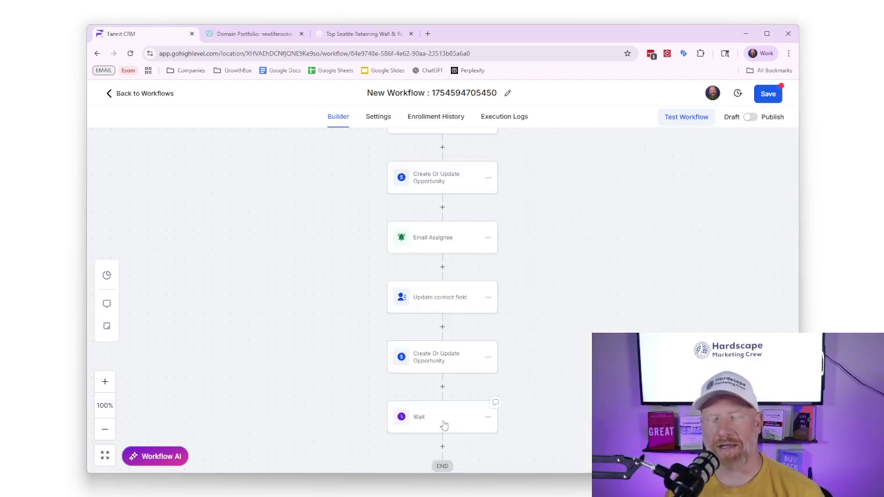
scroll(434, 418, down, 1)
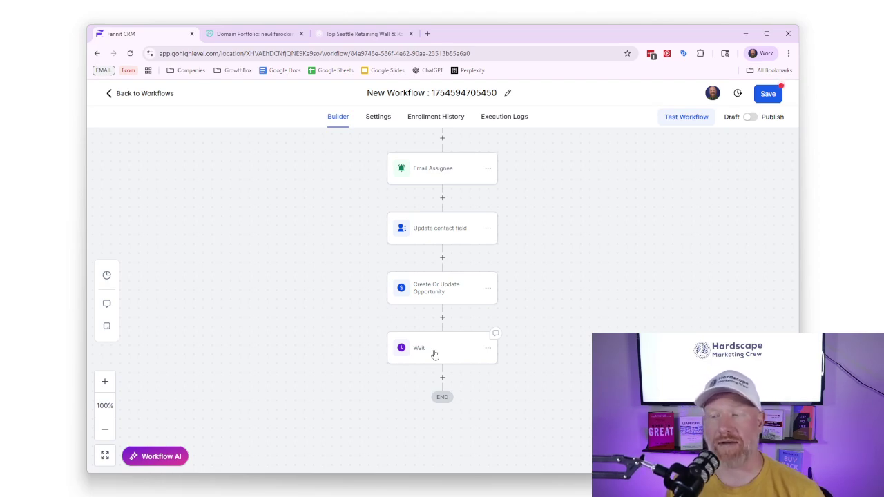
scroll(434, 354, up, 3)
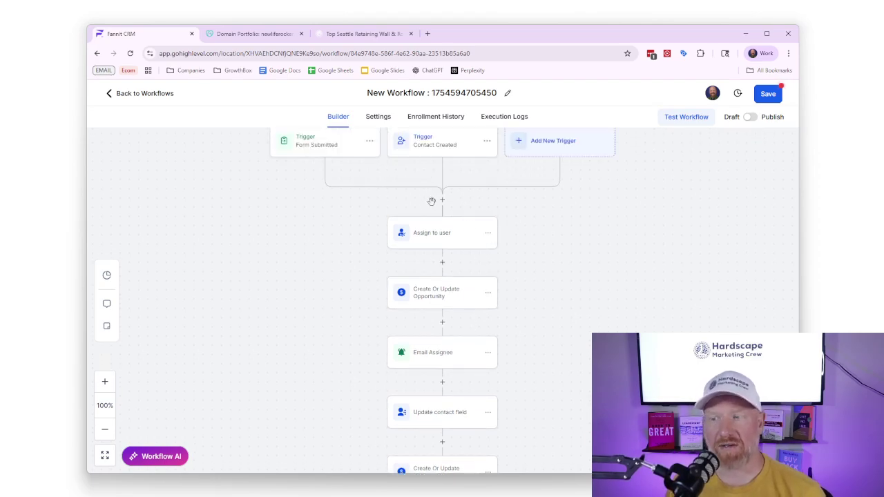
scroll(434, 214, up, 1)
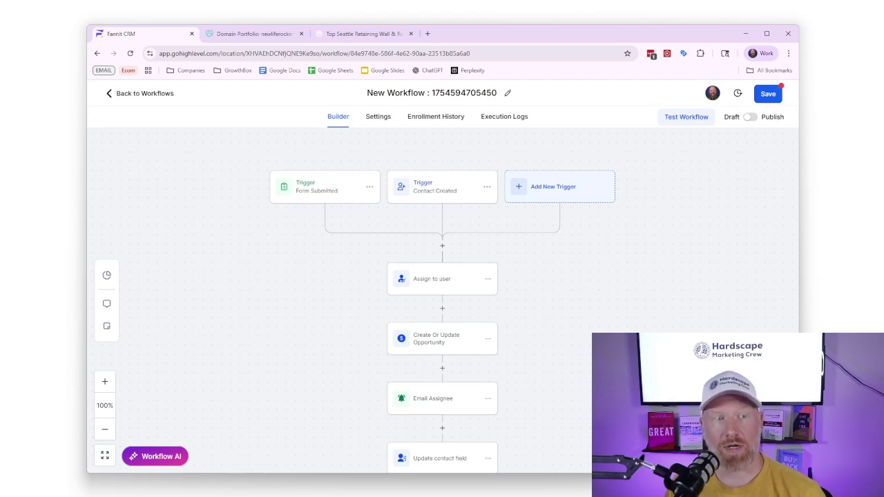
Step: Switch to the browser window with the "0. New Leads" workflow, maximize it and look over its reply branches
key(alt+Tab)
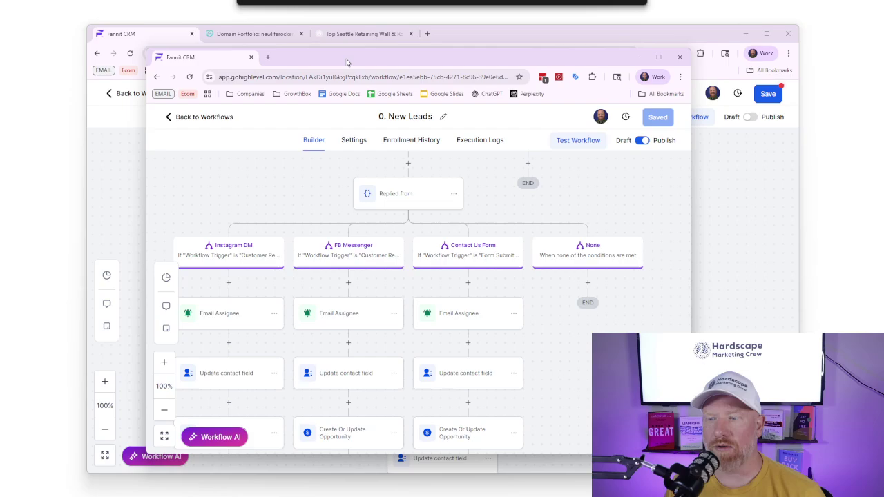
click(658, 57)
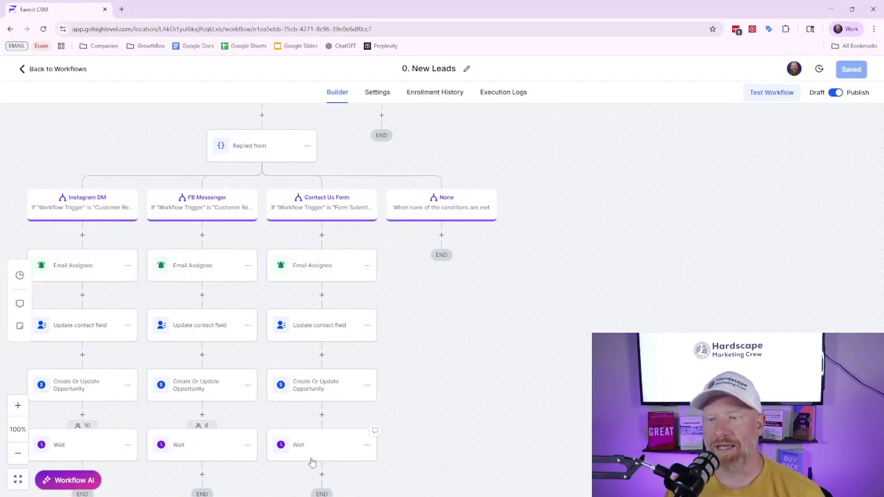
scroll(552, 311, up, 5)
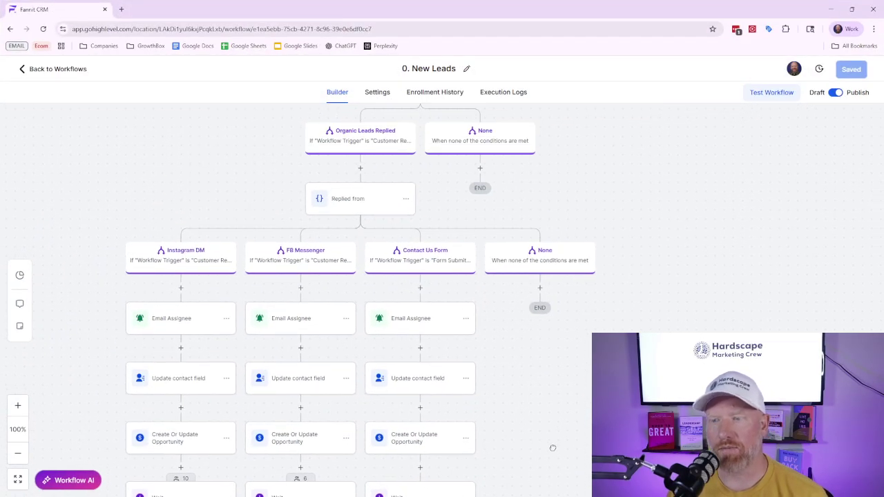
Step: Examine the "0. New Leads" workflow from its four triggers through the Organic Leads Replied and Replied from branches to the Wait actions
scroll(592, 220, up, 4)
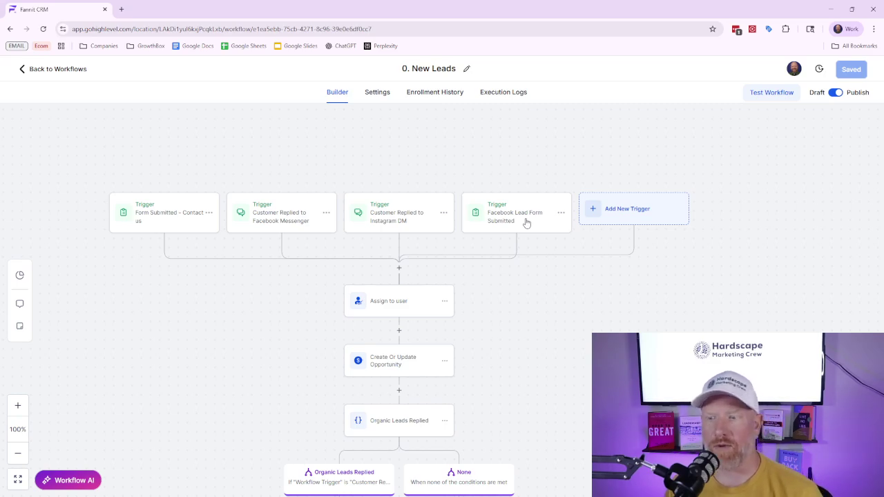
scroll(526, 223, down, 1)
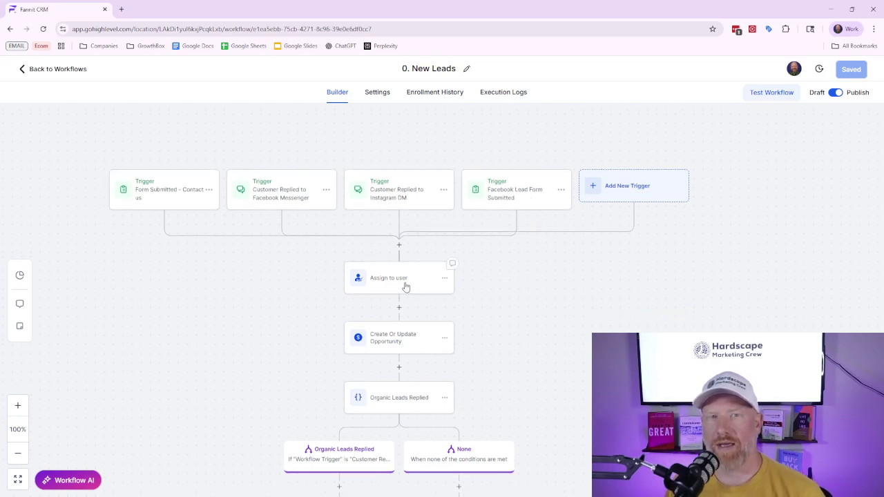
scroll(406, 287, down, 1)
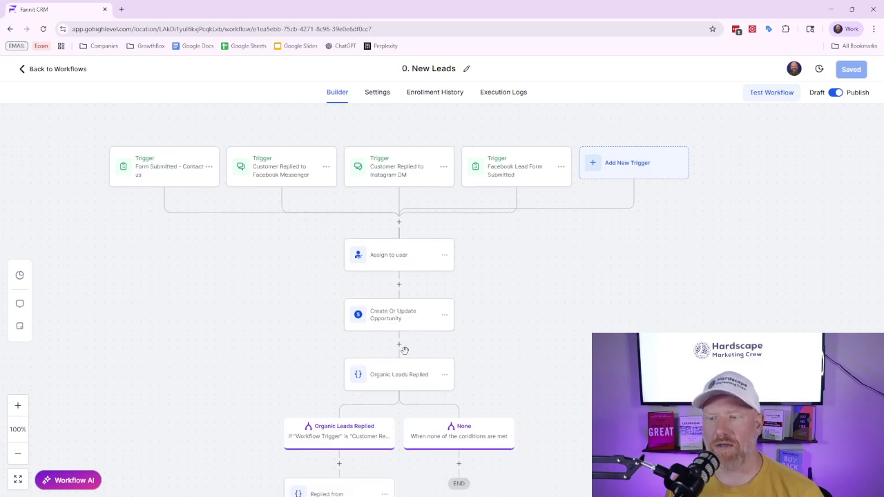
scroll(401, 362, down, 1)
scroll(402, 351, down, 2)
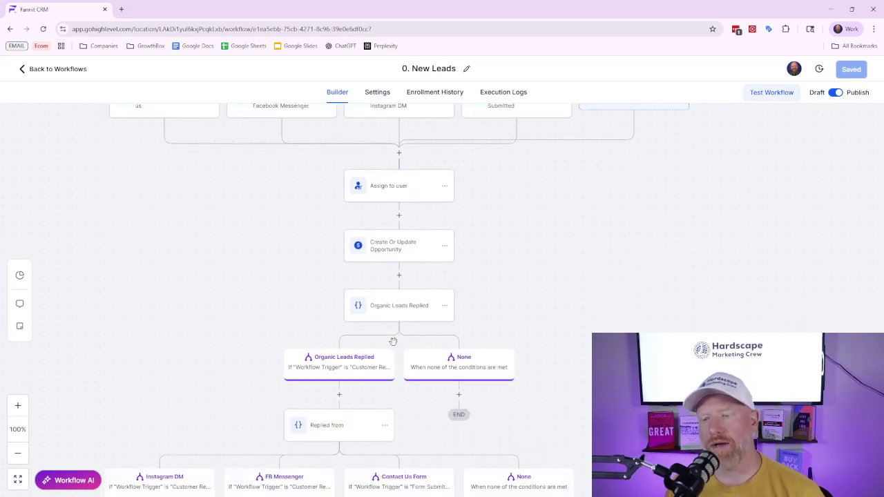
scroll(377, 304, down, 3)
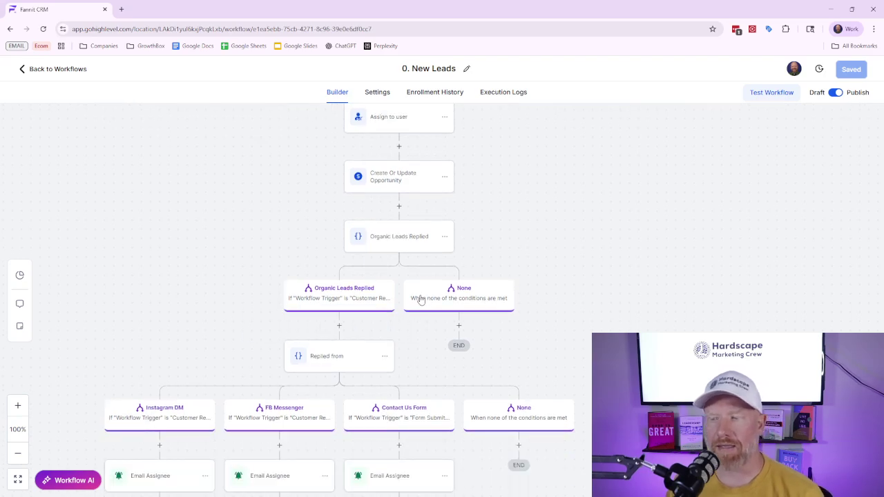
scroll(366, 325, down, 3)
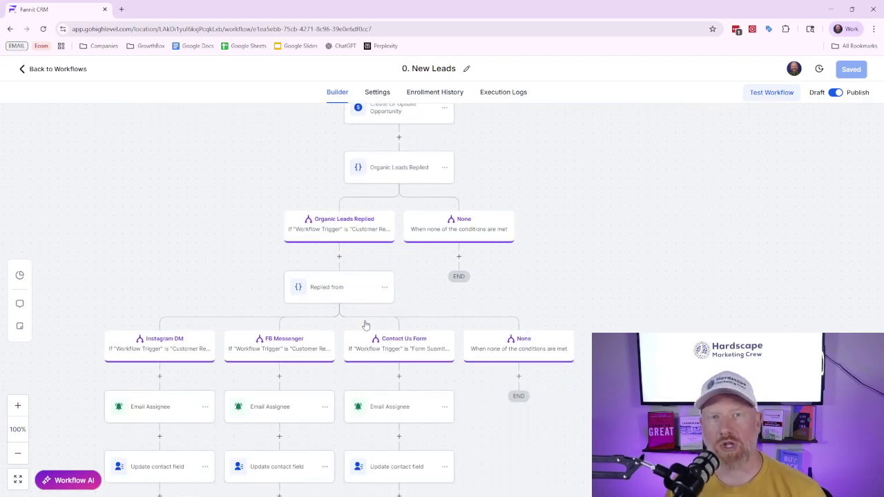
scroll(366, 324, down, 2)
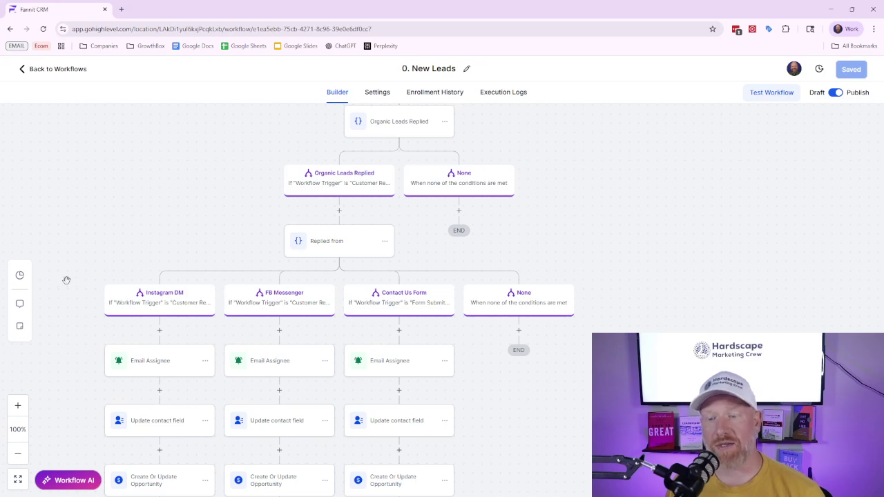
scroll(170, 316, down, 3)
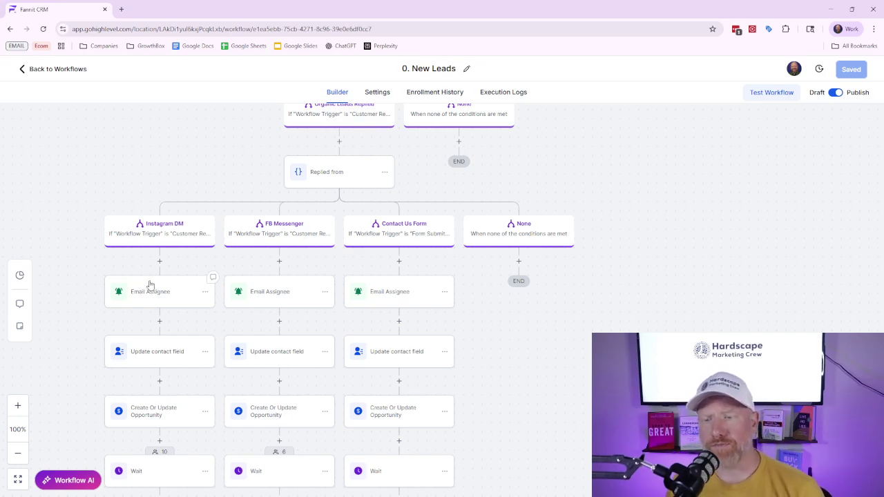
scroll(150, 284, down, 2)
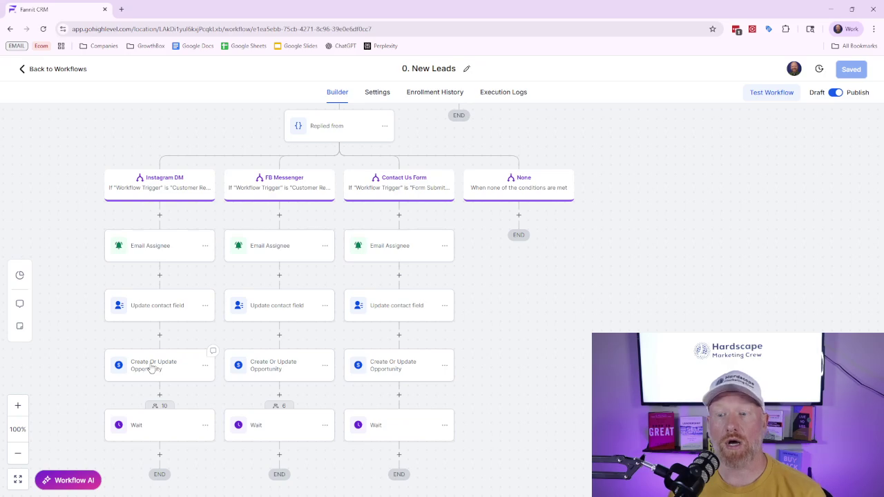
scroll(279, 276, down, 2)
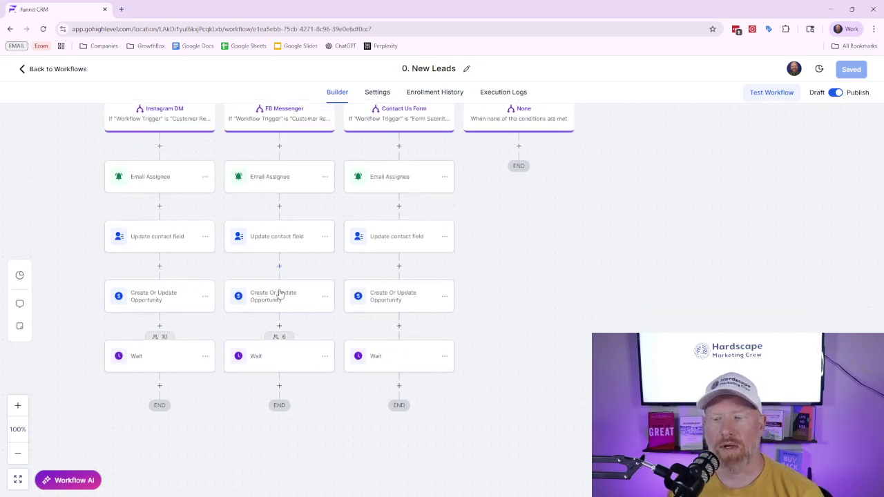
Step: Restore the "0. New Leads" window to a smaller size, switch to the unsaved New Workflow window and look over its single action sequence
double_click(513, 8)
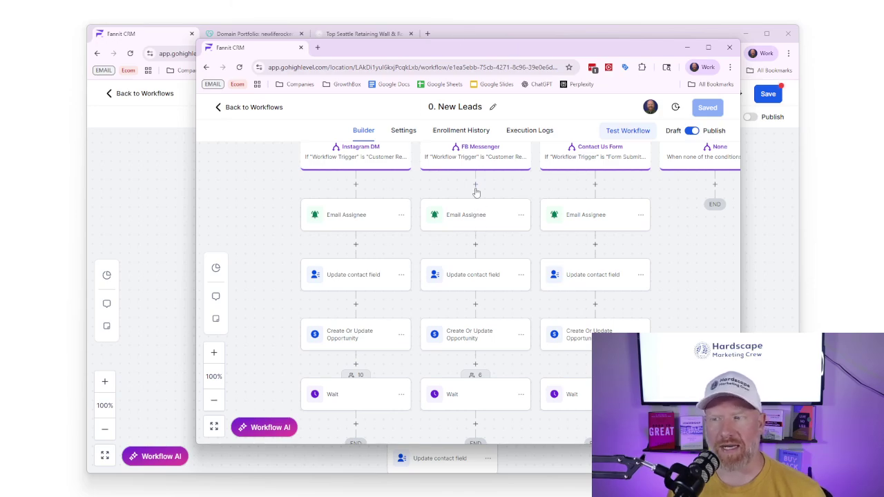
scroll(478, 310, up, 2)
scroll(478, 310, down, 3)
click(451, 34)
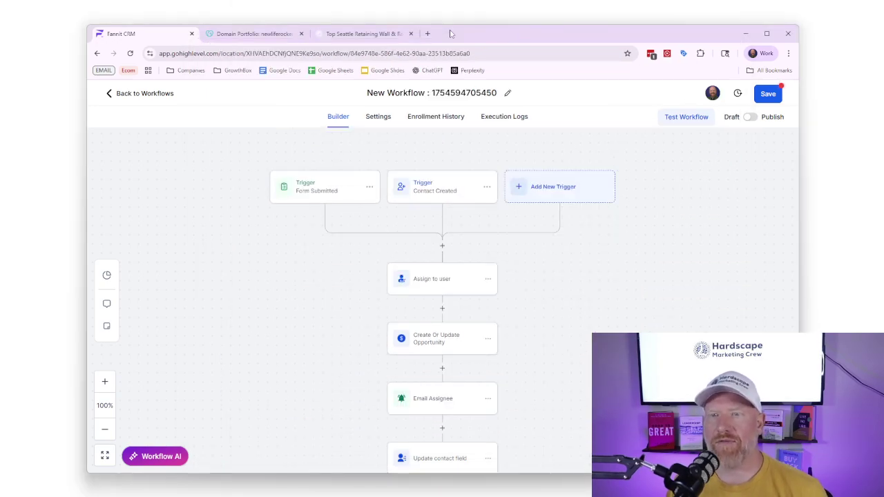
scroll(402, 294, down, 4)
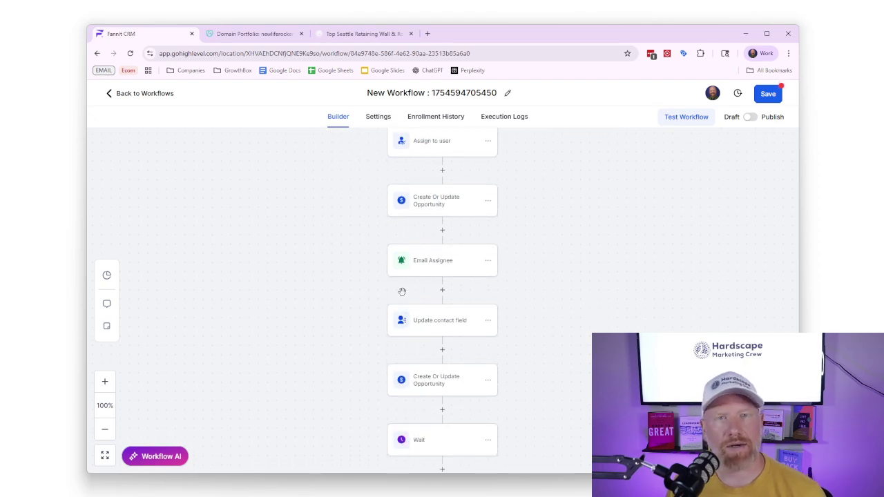
scroll(430, 267, down, 2)
scroll(432, 271, up, 4)
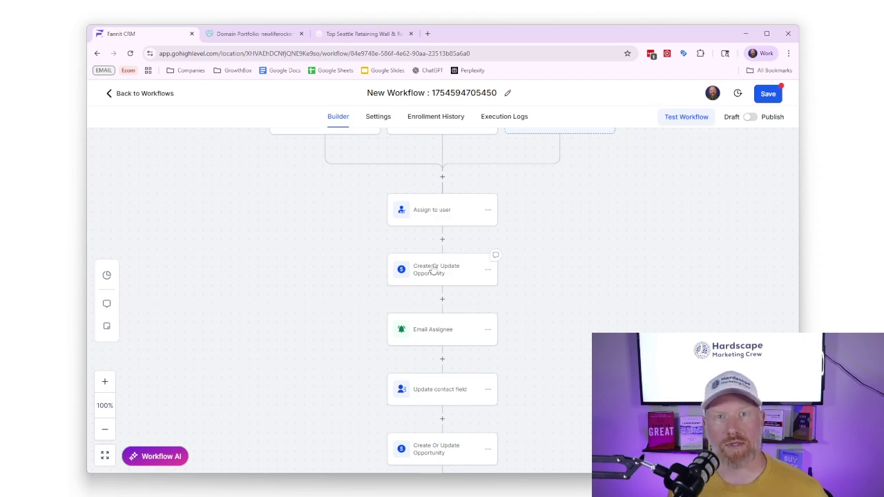
Step: Rearrange the two browser windows to compare the reply branches of "0. New Leads" with the New Workflow draft, ending on the draft
drag(459, 39, 435, 112)
mouse_move(426, 53)
mouse_down()
mouse_move(405, 46)
mouse_move(413, 43)
mouse_up()
scroll(434, 216, up, 4)
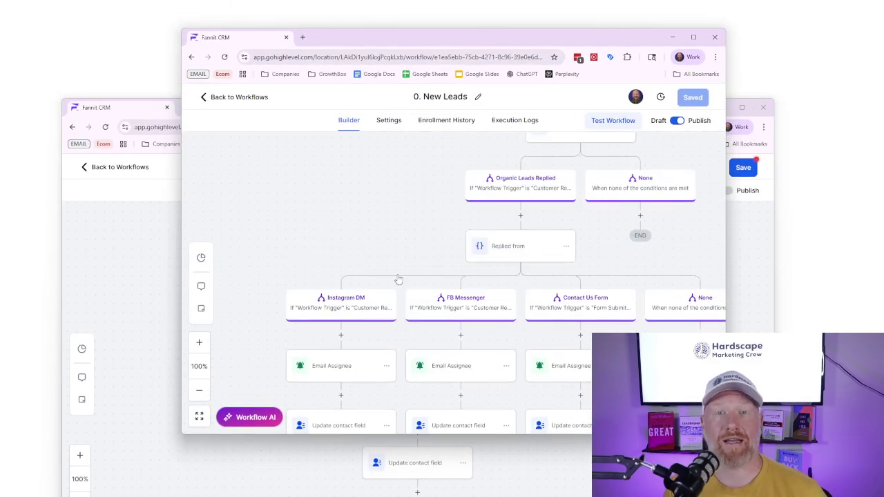
click(143, 266)
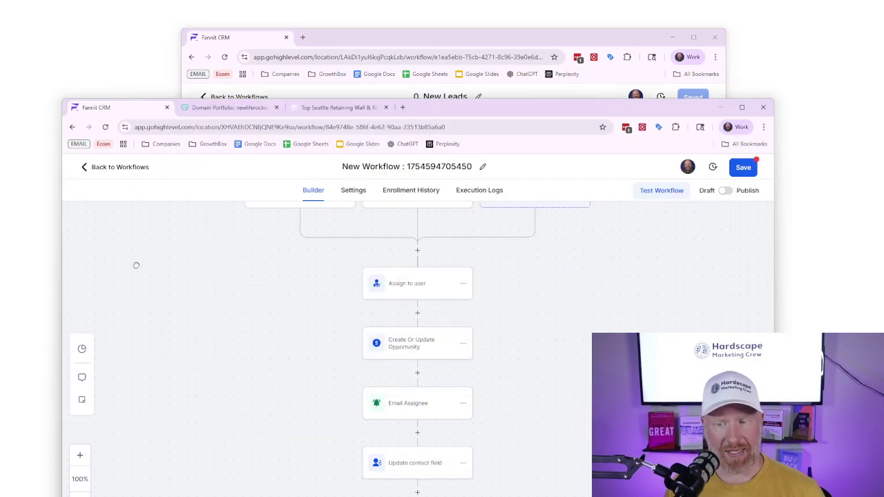